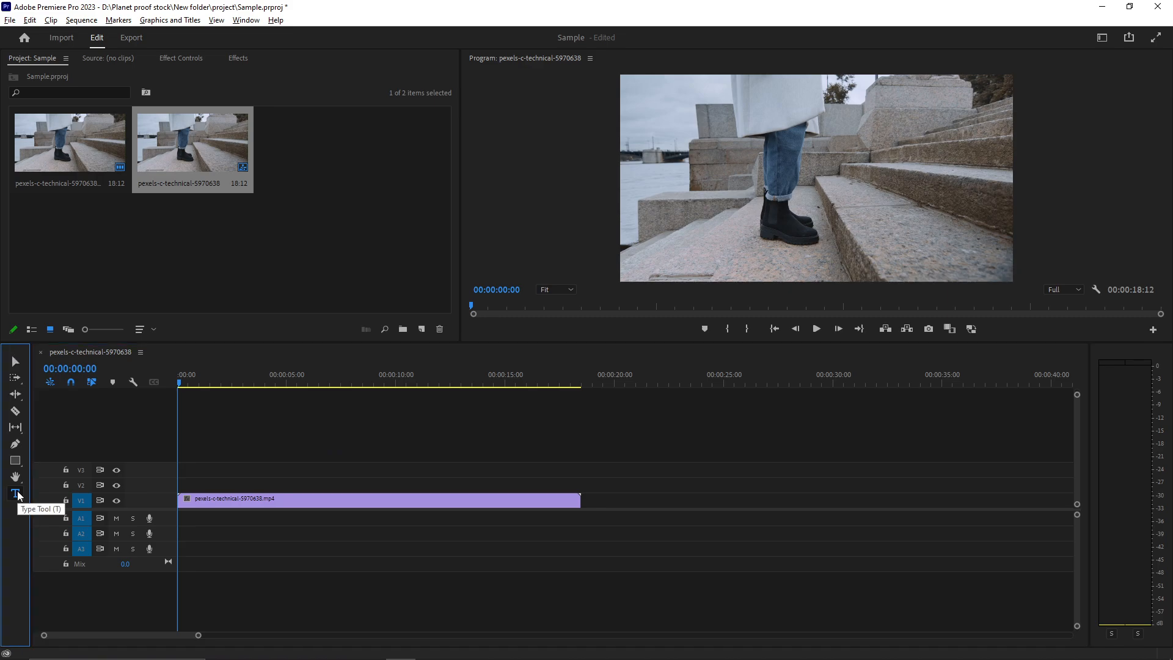
Create a text layer in the frame and paste in names 1 to 16 copied from the Random Name Generator page in the browser.
{"action": "left_click", "coordinate": [720, 120]}
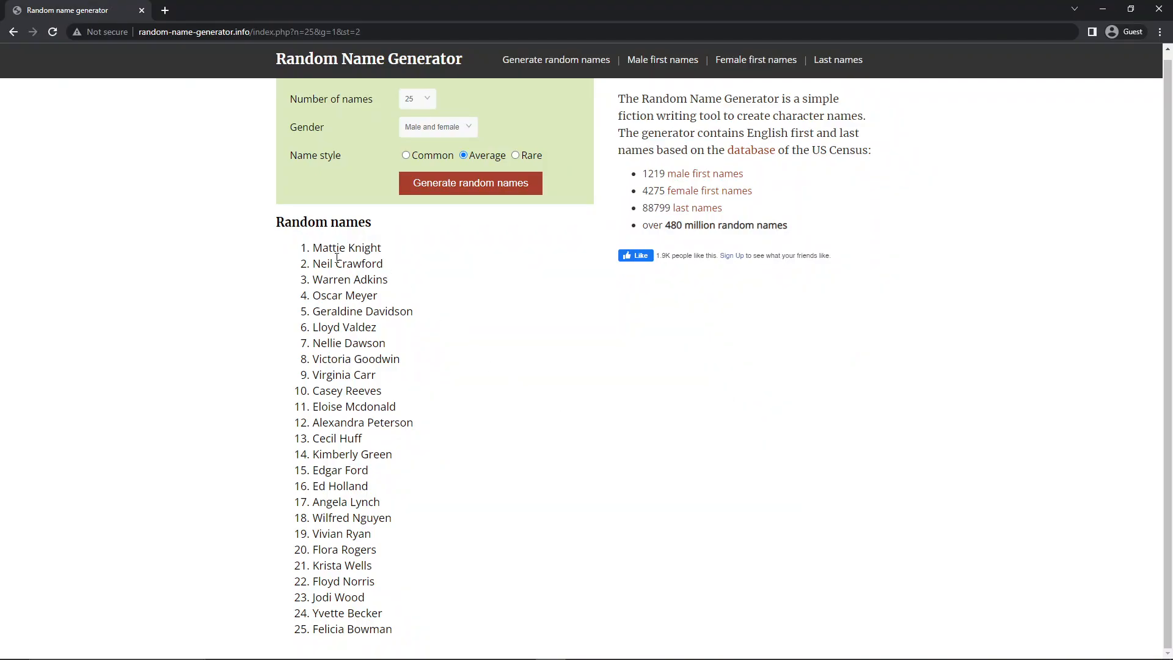
{"action": "left_click_drag", "start_coordinate": [314, 245], "coordinate": [398, 482]}
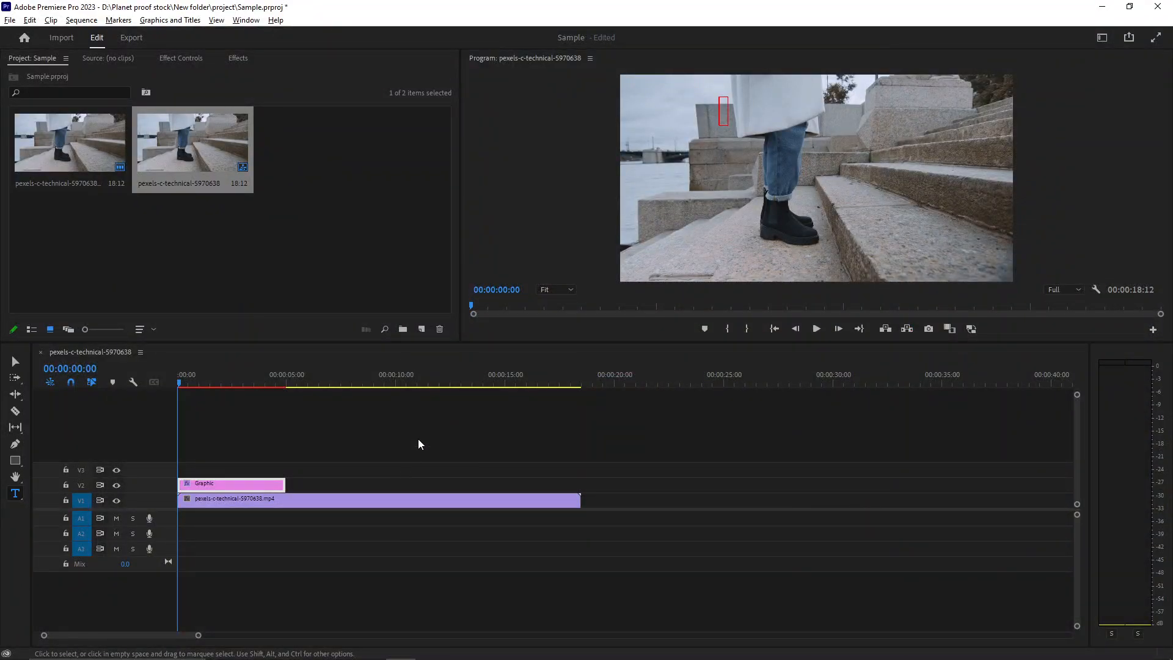
{"action": "left_click", "coordinate": [725, 107]}
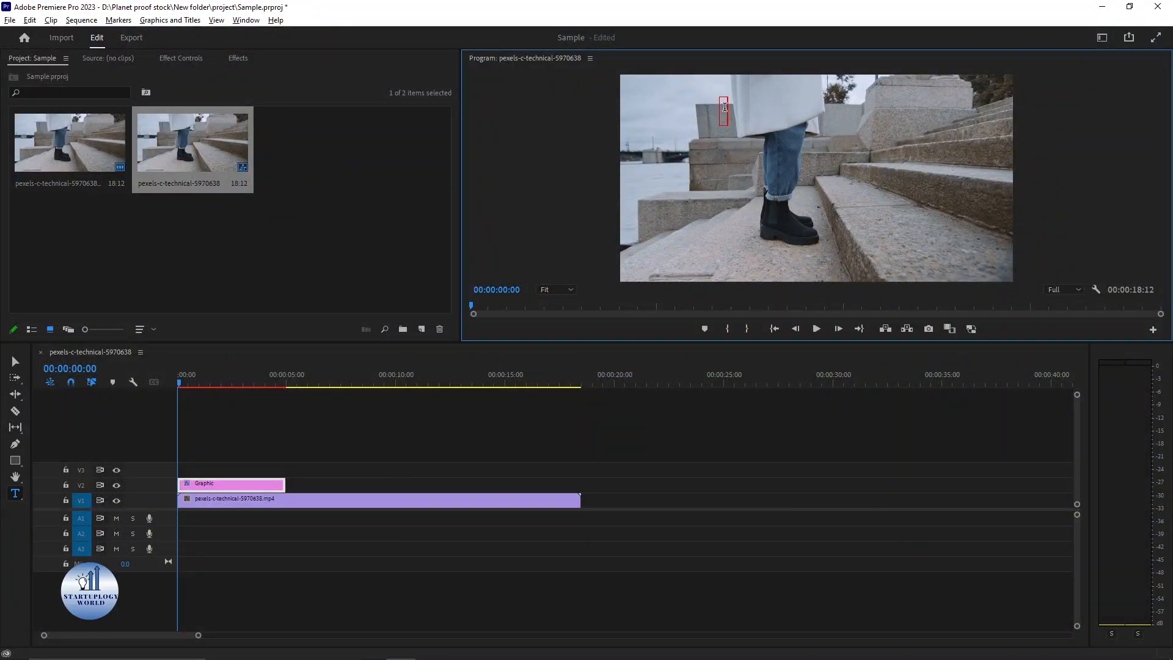
{"action": "key", "text": "ctrl+v"}
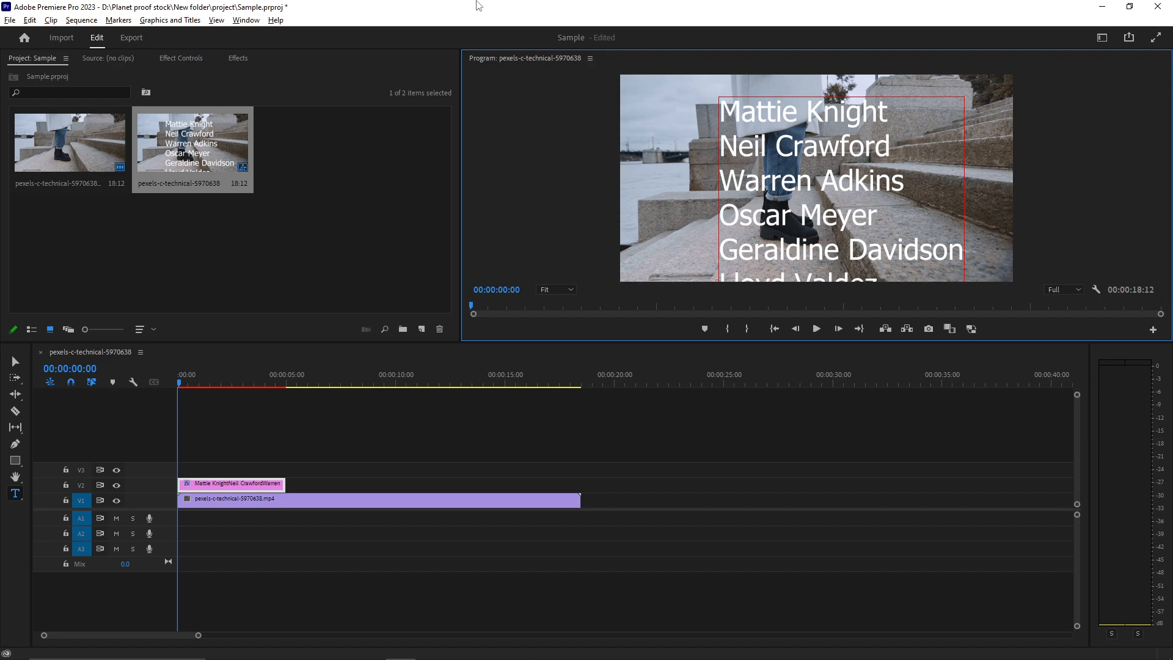
Open the Essential Graphics settings and center-align the paragraph of the pasted names text layer.
{"action": "left_click", "coordinate": [247, 20]}
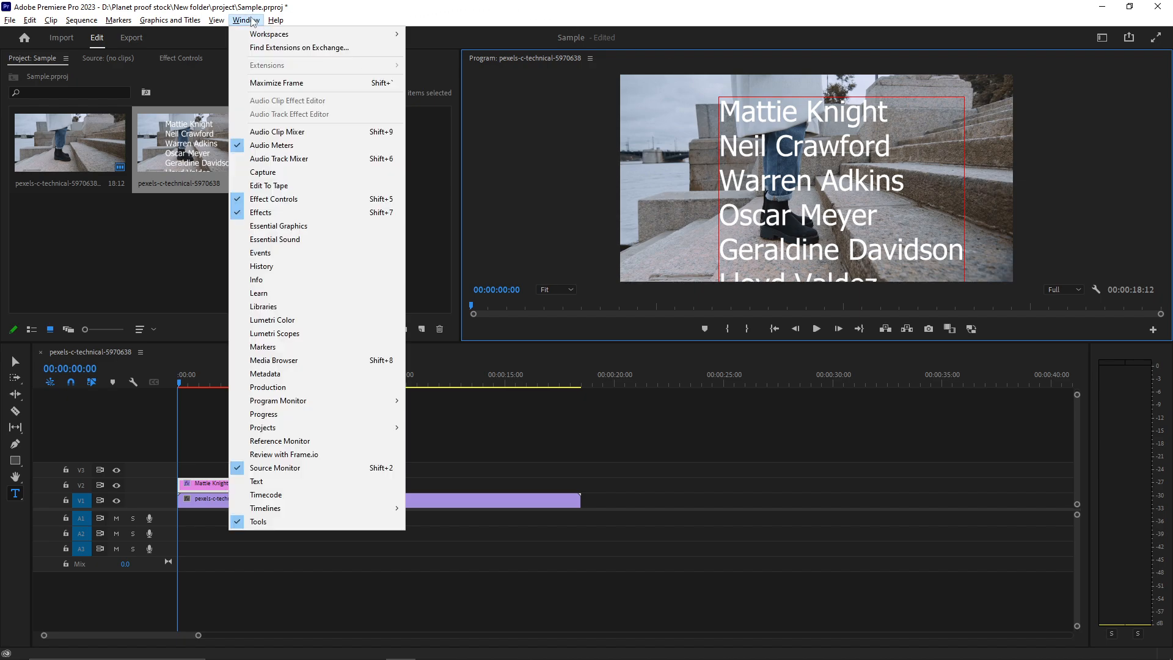
{"action": "left_click", "coordinate": [294, 227]}
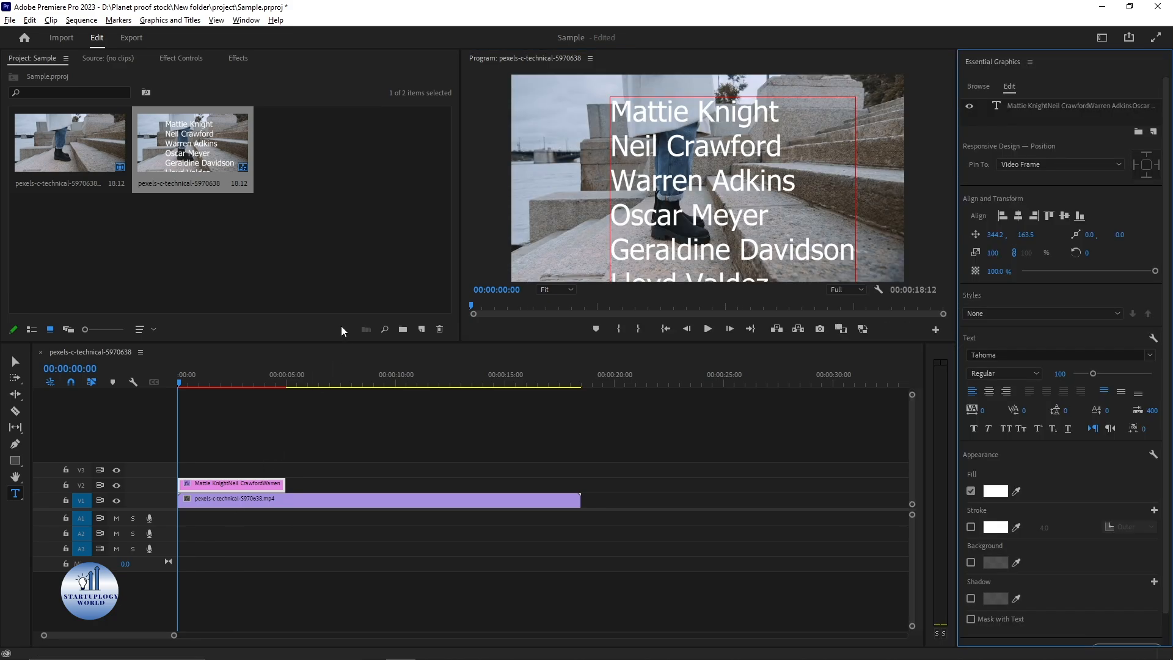
{"action": "left_click", "coordinate": [1061, 107]}
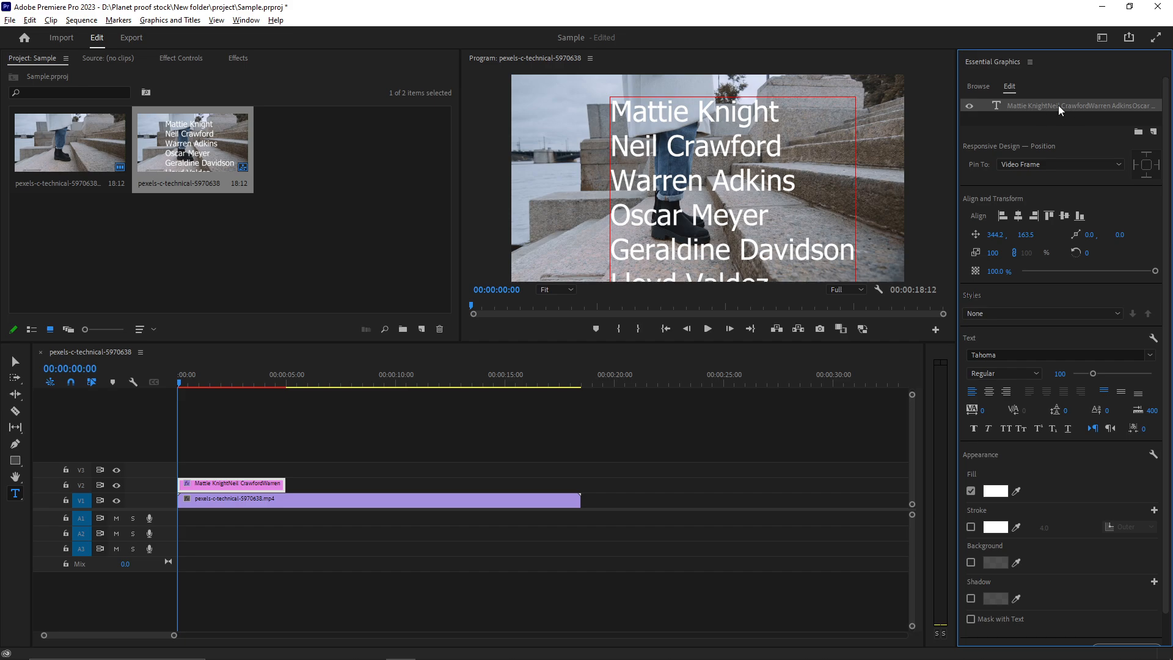
{"action": "left_click", "coordinate": [990, 392]}
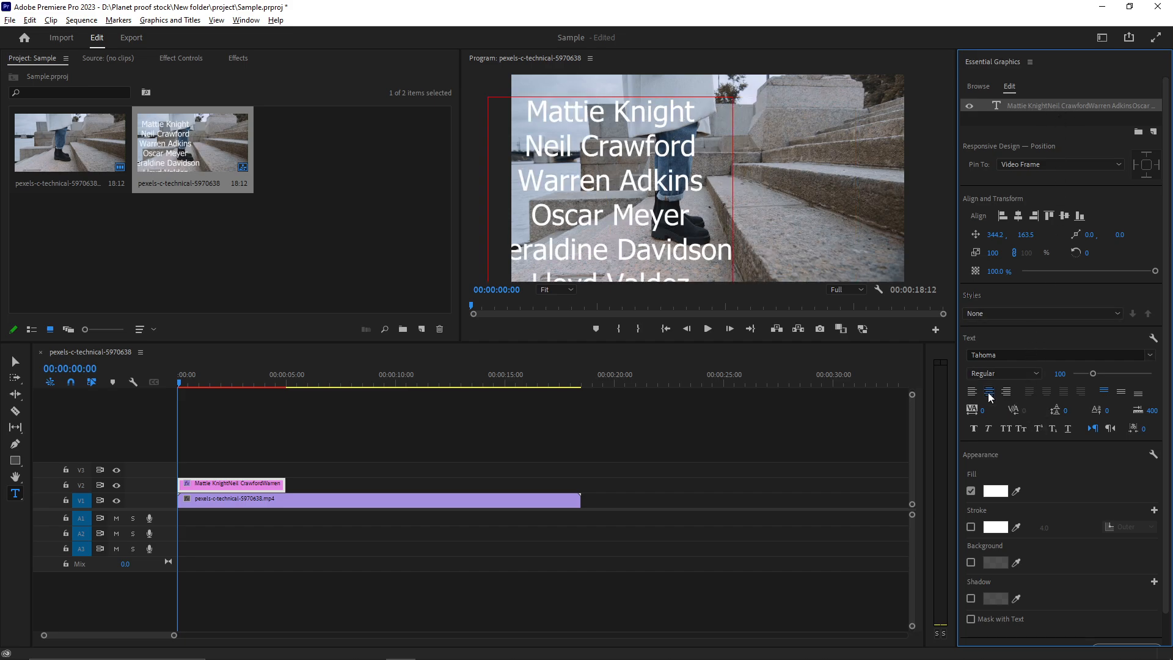
Centre the names text layer horizontally in the frame and set its vertical position to 219.4.
{"action": "left_click", "coordinate": [1018, 215]}
{"action": "left_click", "coordinate": [1064, 215]}
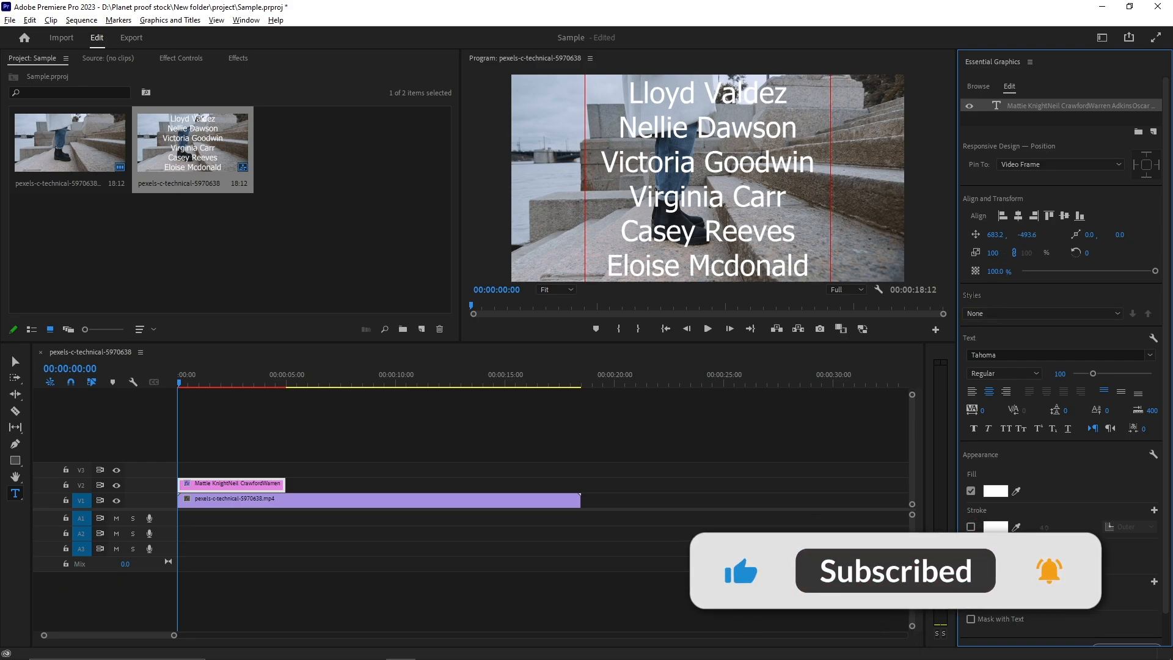
{"action": "left_click_drag", "start_coordinate": [1028, 235], "coordinate": [1172, 235]}
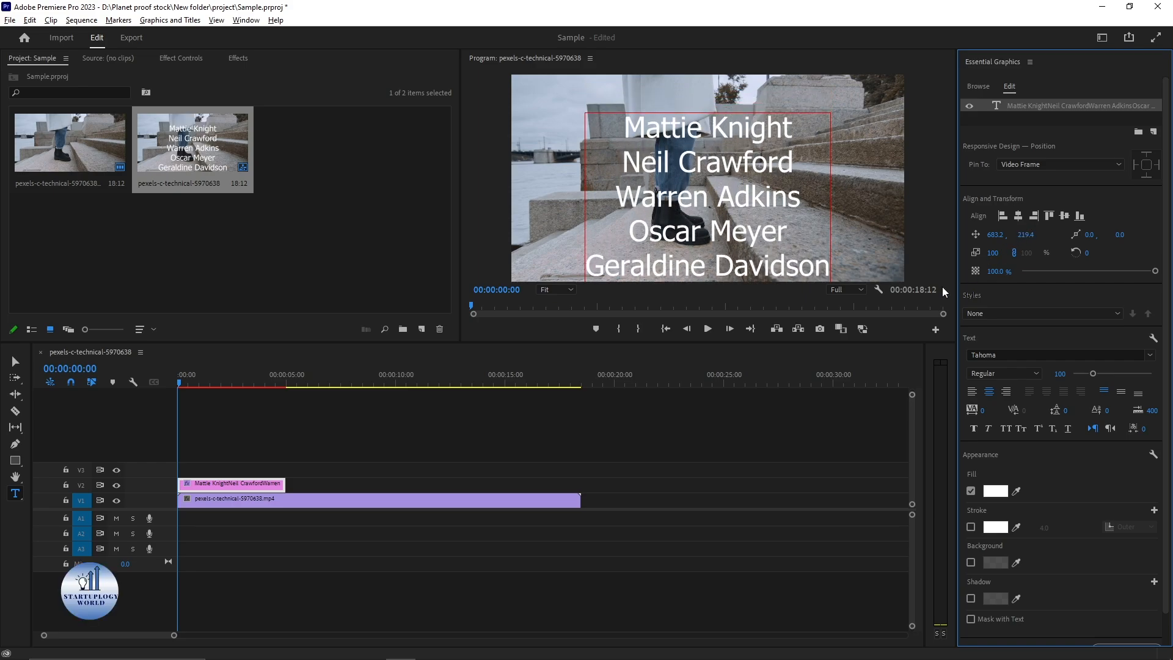
Change the font of the names text to Helvetica Rounded LT Std Bold Condensed.
{"action": "left_click", "coordinate": [1008, 355]}
{"action": "scroll", "coordinate": [1008, 356], "scroll_direction": "down", "scroll_amount": 3}
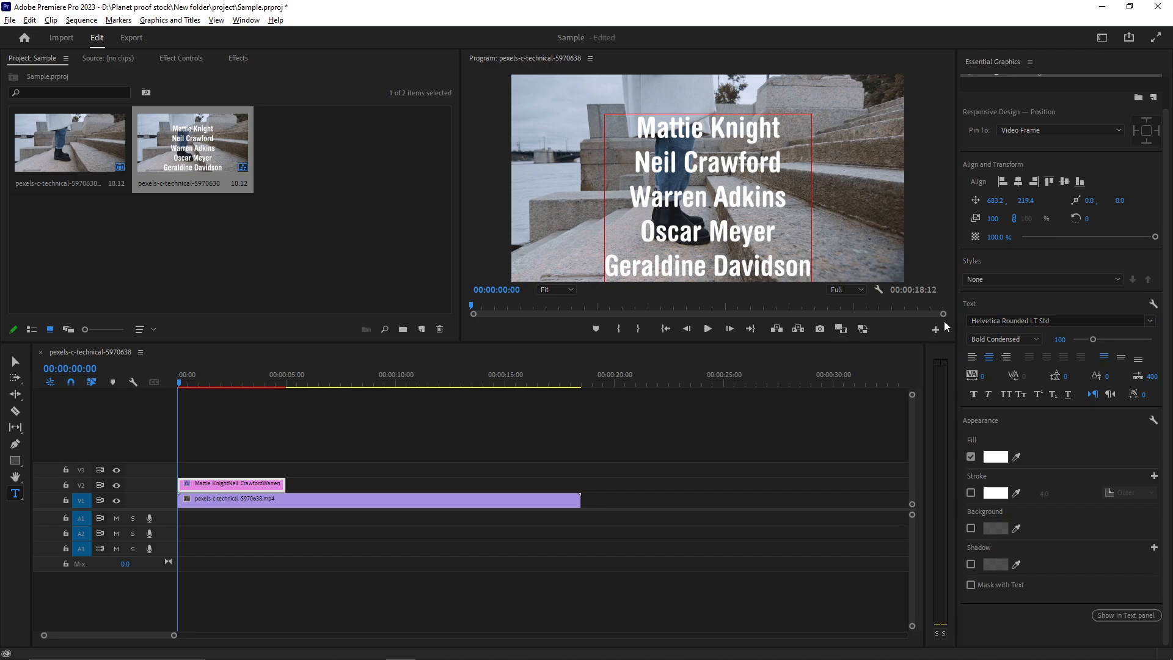
{"action": "left_click", "coordinate": [710, 458]}
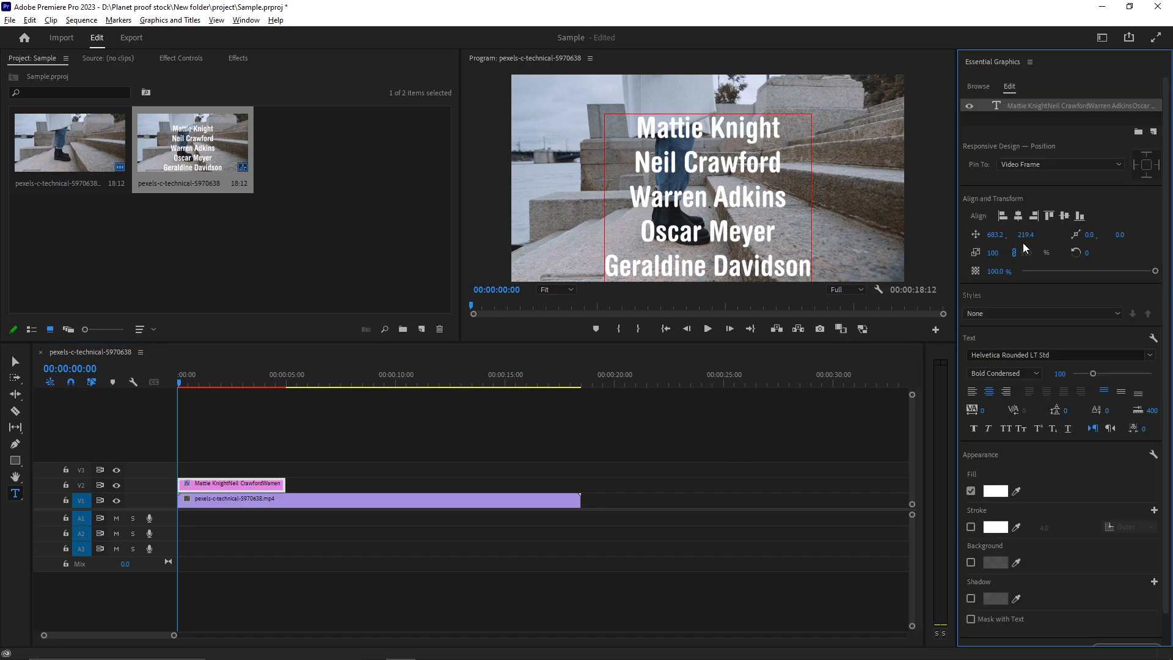
Deselect the text layer, enable Roll for the names graphic, and preview the rolling credits.
{"action": "left_click", "coordinate": [1012, 115]}
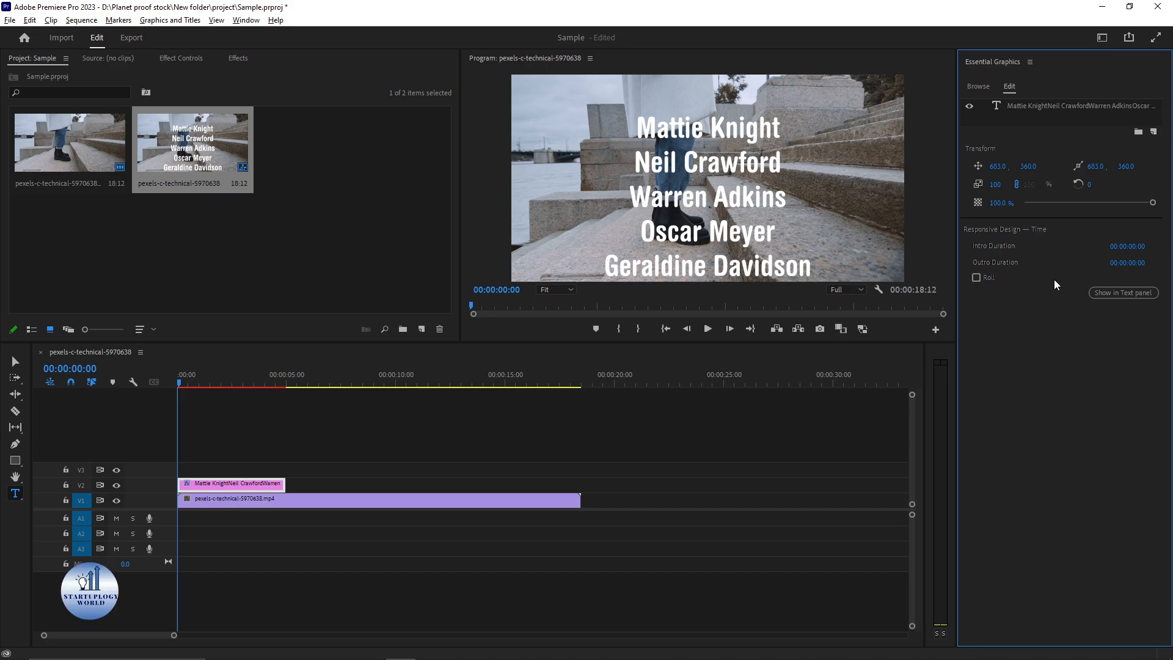
{"action": "left_click", "coordinate": [976, 278]}
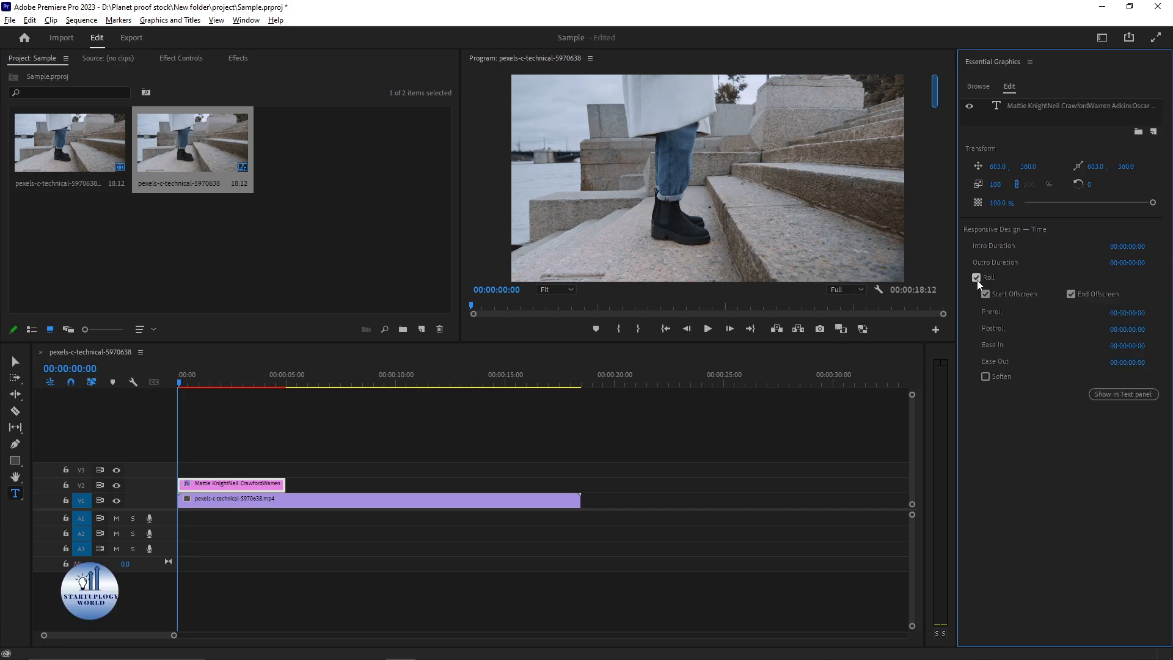
{"action": "left_click", "coordinate": [937, 104]}
{"action": "mouse_move", "coordinate": [937, 104]}
{"action": "left_mouse_down"}
{"action": "mouse_move", "coordinate": [929, 228]}
{"action": "mouse_move", "coordinate": [935, 105]}
{"action": "left_mouse_up"}
{"action": "key", "text": "space"}
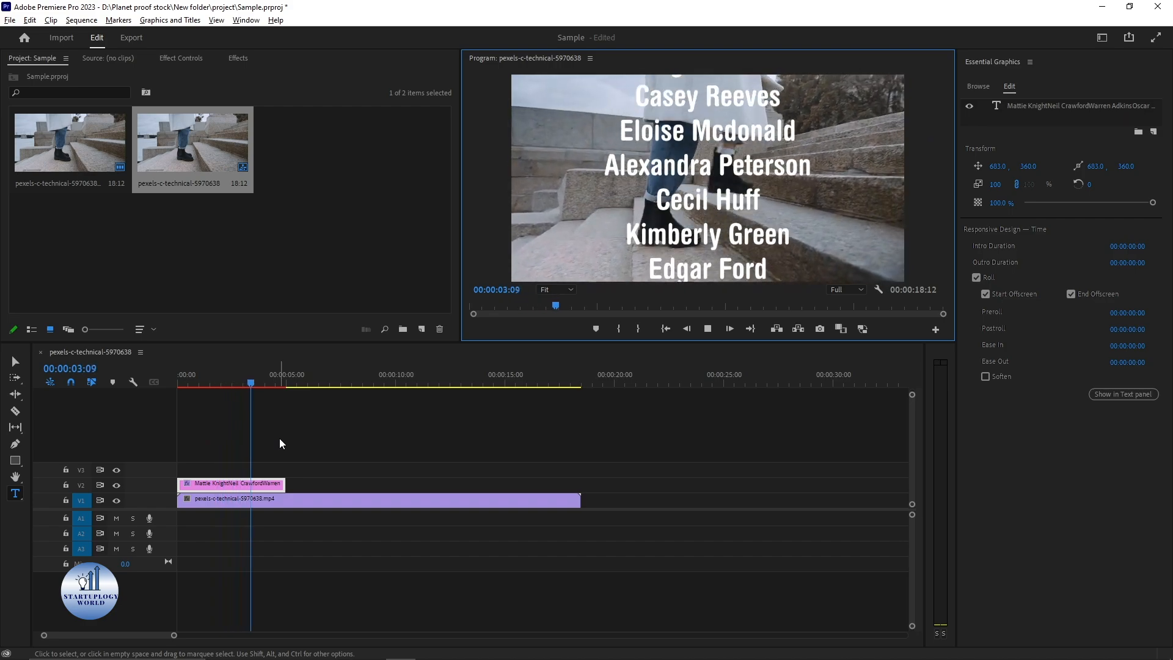
{"action": "key", "text": "space"}
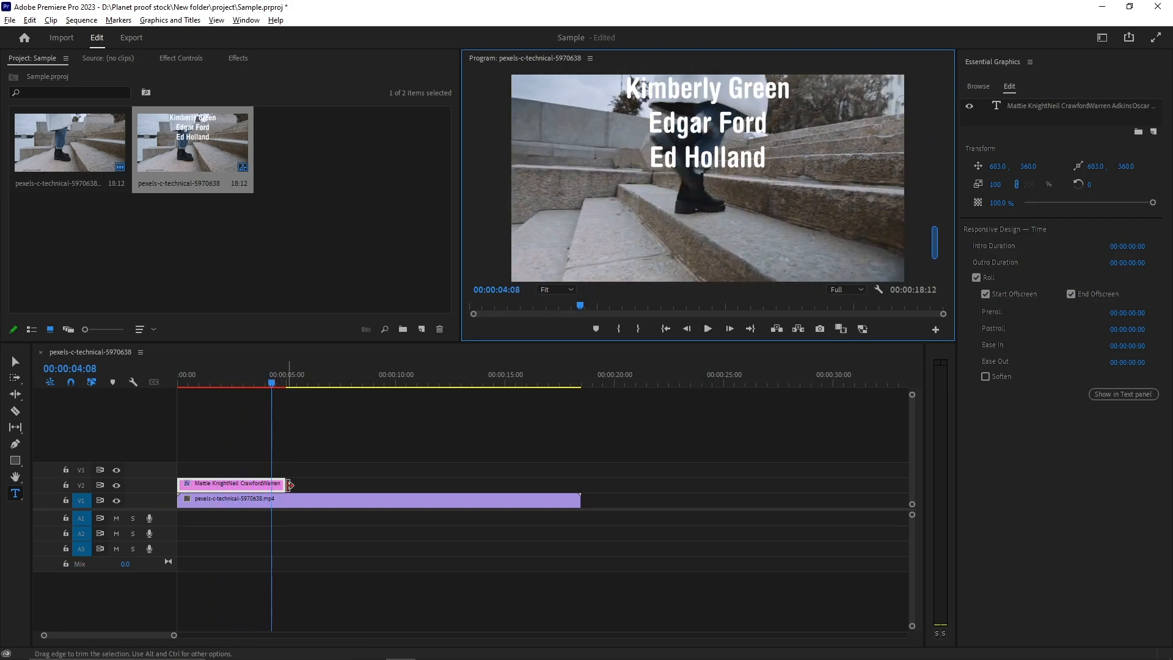
Extend the names graphic on V2 to about 8 seconds and play the slower roll from the start.
{"action": "left_click_drag", "start_coordinate": [284, 483], "coordinate": [354, 484]}
{"action": "left_click_drag", "start_coordinate": [269, 379], "coordinate": [181, 382]}
{"action": "key", "text": "space"}
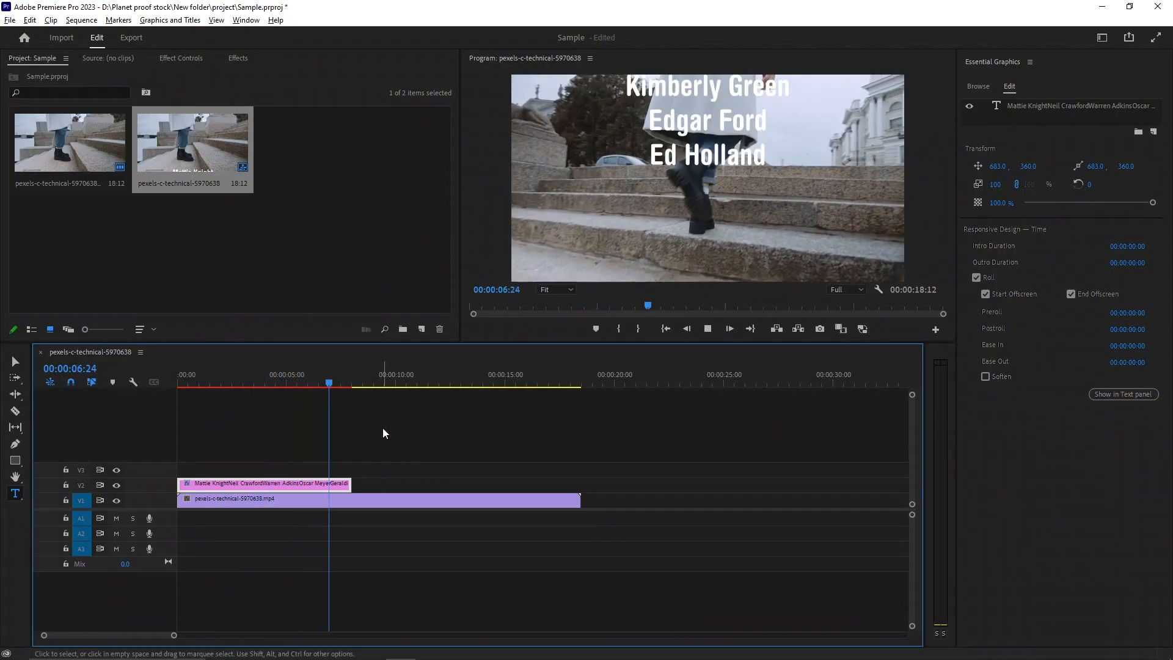
{"action": "key", "text": "space"}
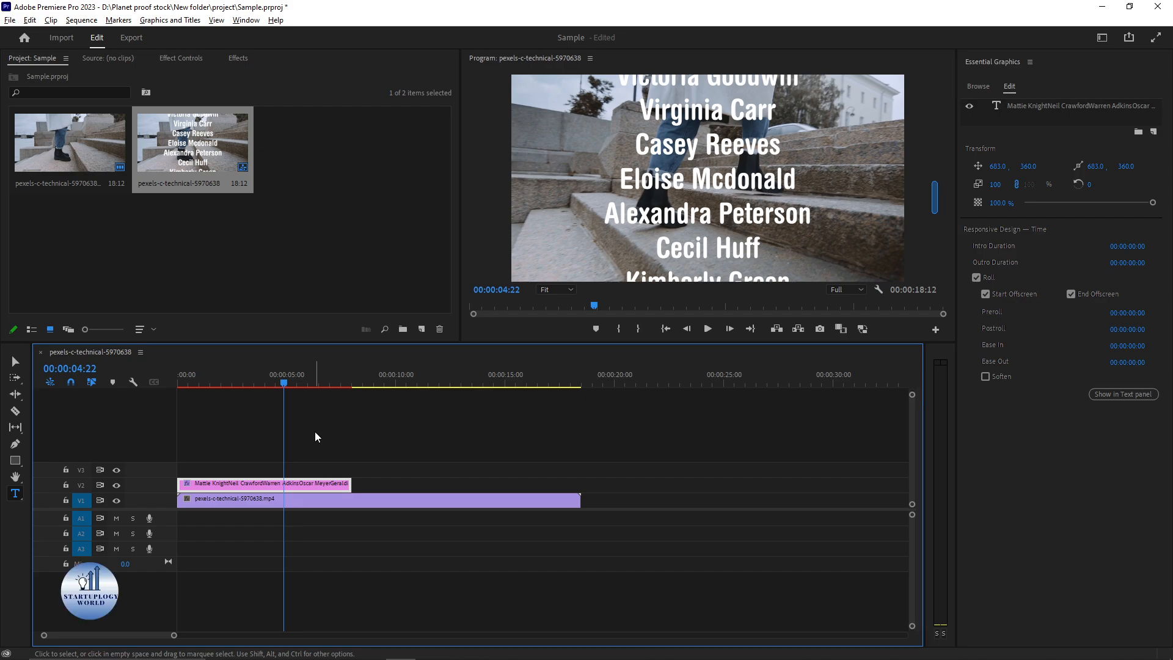
Select the video clip on V1 and add an Opacity keyframe at 00:00:00:00.
{"action": "left_click", "coordinate": [306, 506]}
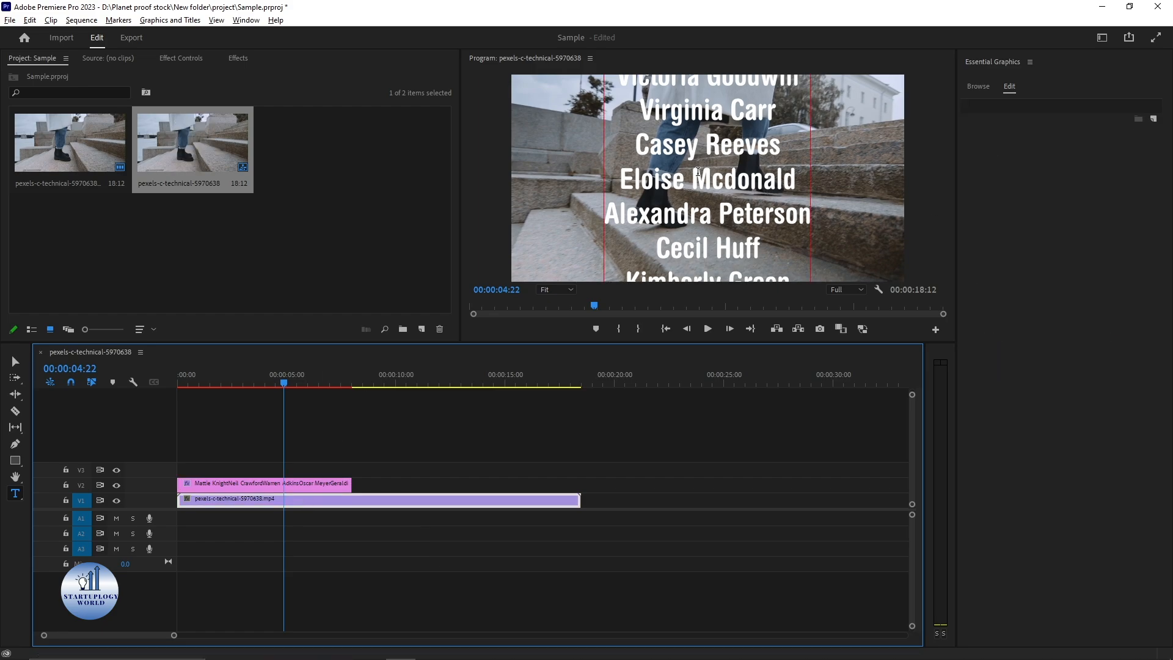
{"action": "left_click_drag", "start_coordinate": [244, 381], "coordinate": [172, 380]}
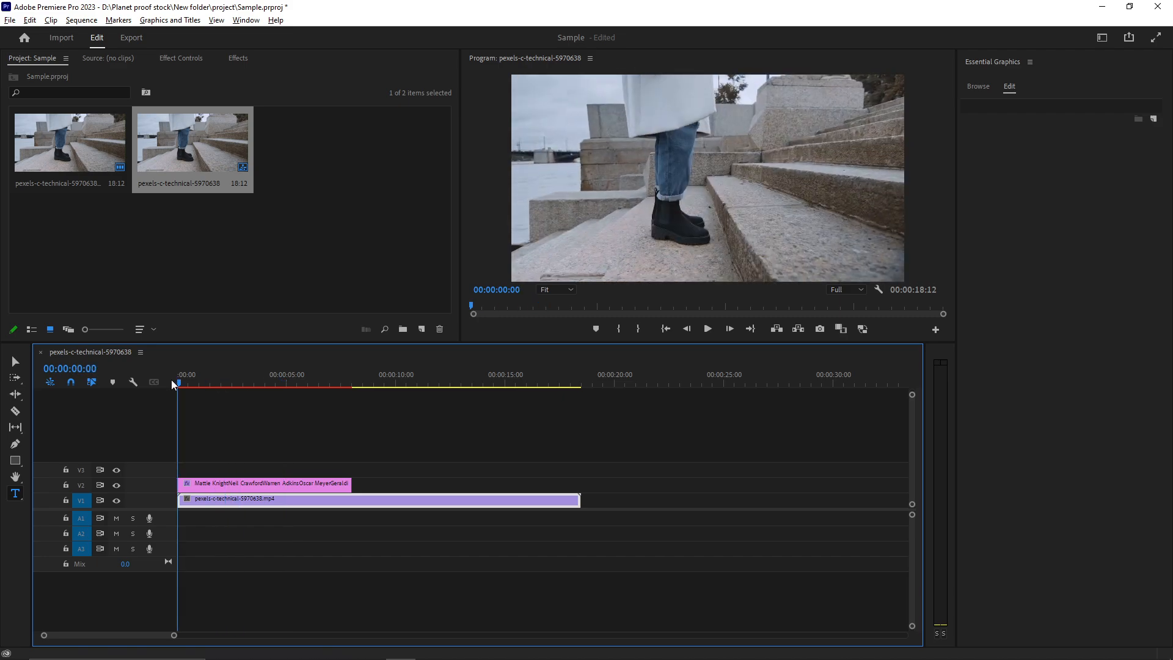
{"action": "left_click", "coordinate": [174, 59]}
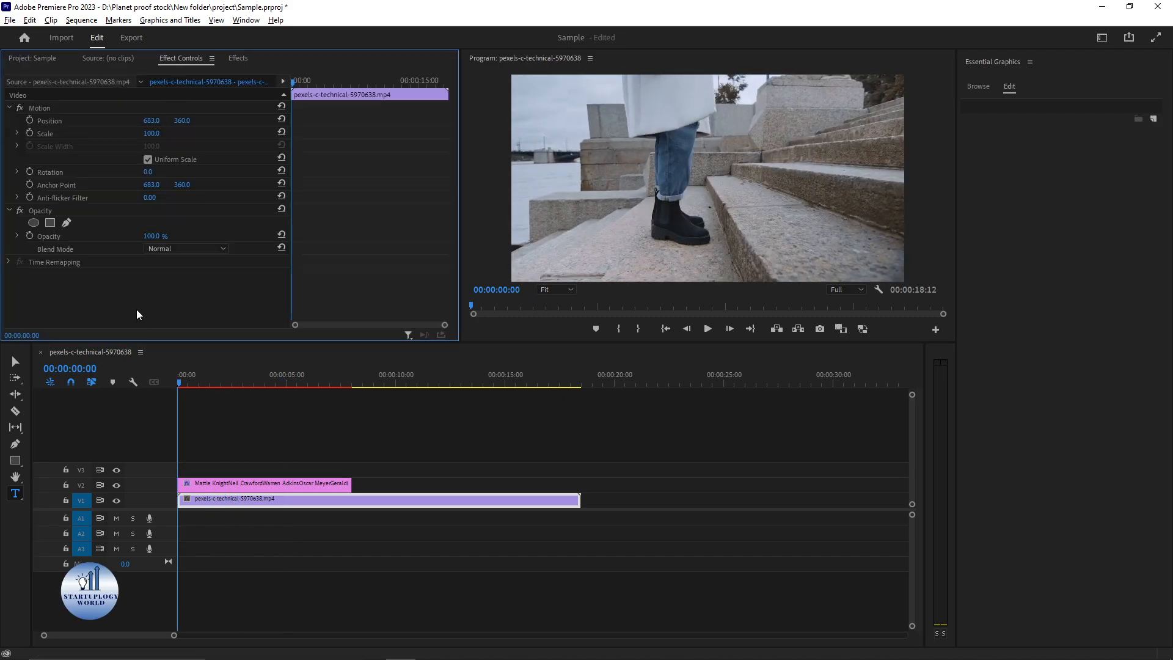
{"action": "left_click", "coordinate": [30, 236]}
Add a second Opacity keyframe of 0% at 00:00:01:07 on the video clip and preview the fade from the start.
{"action": "mouse_move", "coordinate": [294, 81]}
{"action": "left_mouse_down"}
{"action": "mouse_move", "coordinate": [334, 87]}
{"action": "mouse_move", "coordinate": [303, 91]}
{"action": "left_mouse_up"}
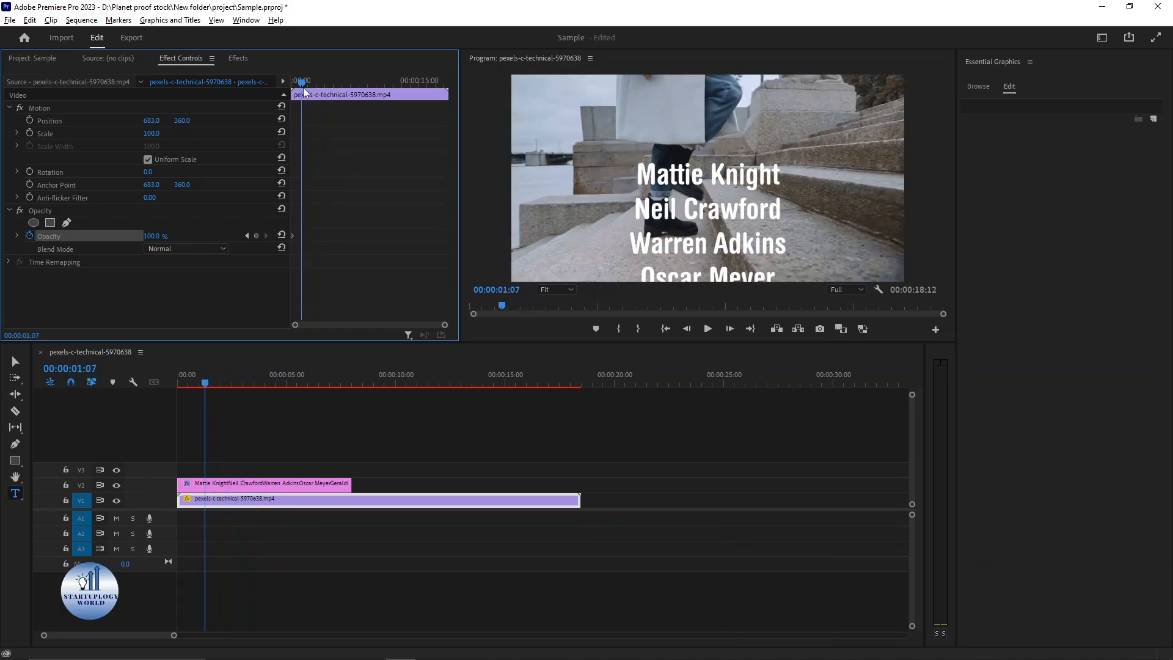
{"action": "left_click", "coordinate": [152, 236]}
{"action": "type", "text": "5"}
{"action": "key", "text": "Return"}
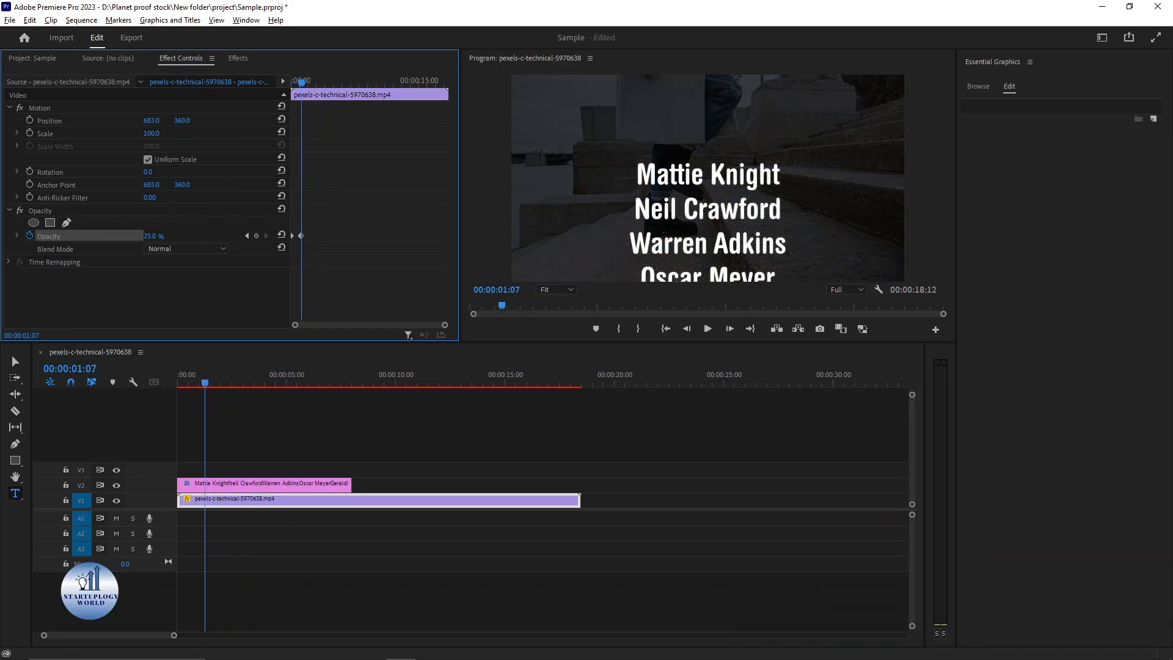
{"action": "left_click_drag", "start_coordinate": [151, 236], "coordinate": [149, 236]}
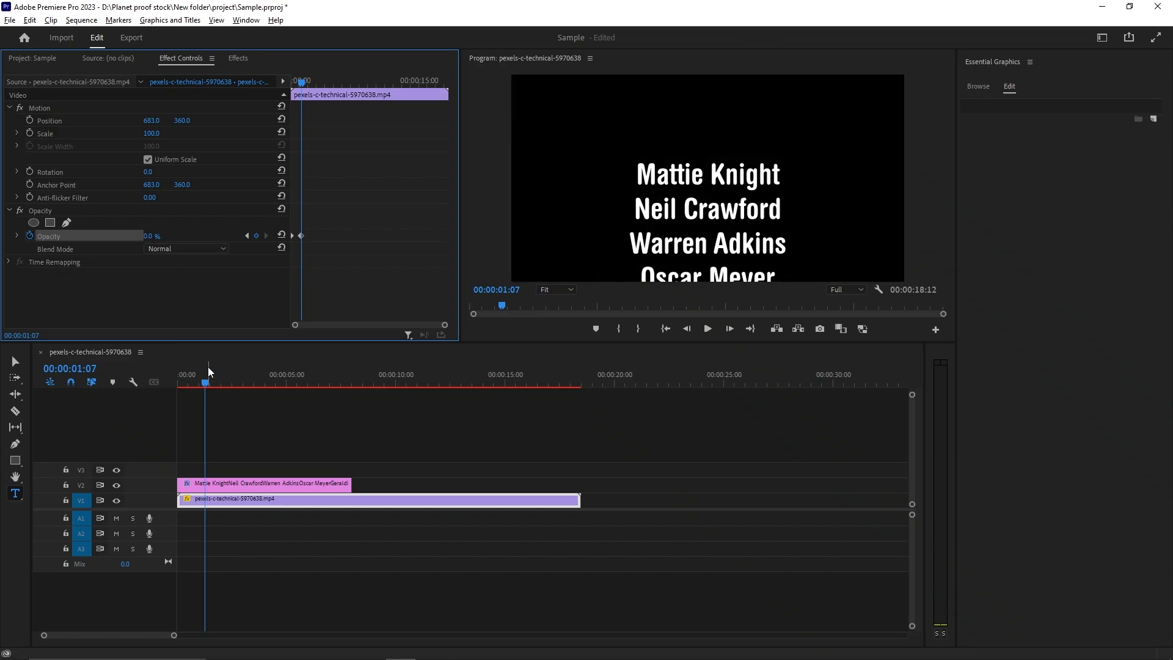
{"action": "left_click_drag", "start_coordinate": [204, 385], "coordinate": [153, 383]}
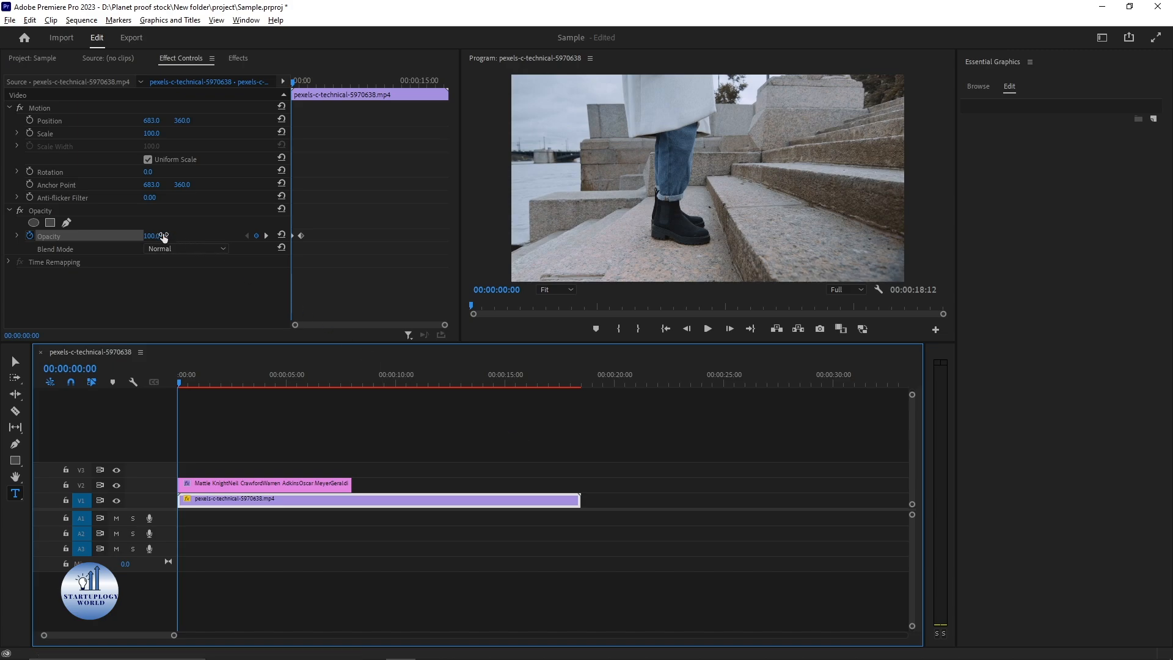
{"action": "key", "text": "space"}
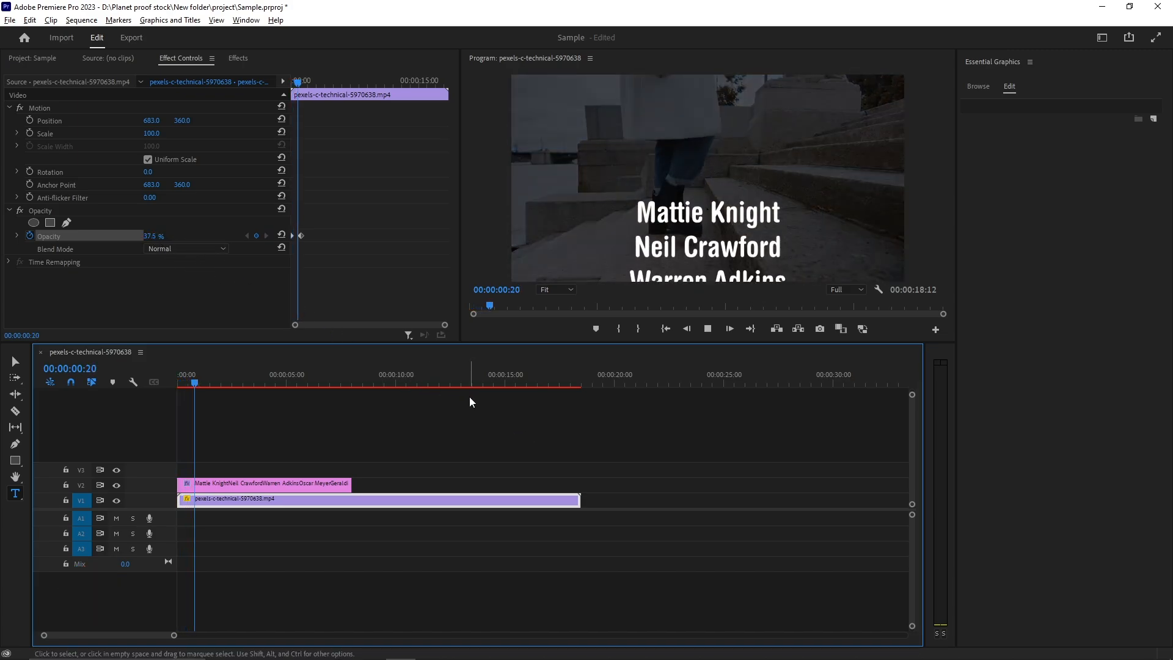
{"action": "key", "text": "space"}
Set the video clip's Opacity keyframe at 00:00:01:07 to 40% and play the sequence from the start.
{"action": "left_click", "coordinate": [247, 235]}
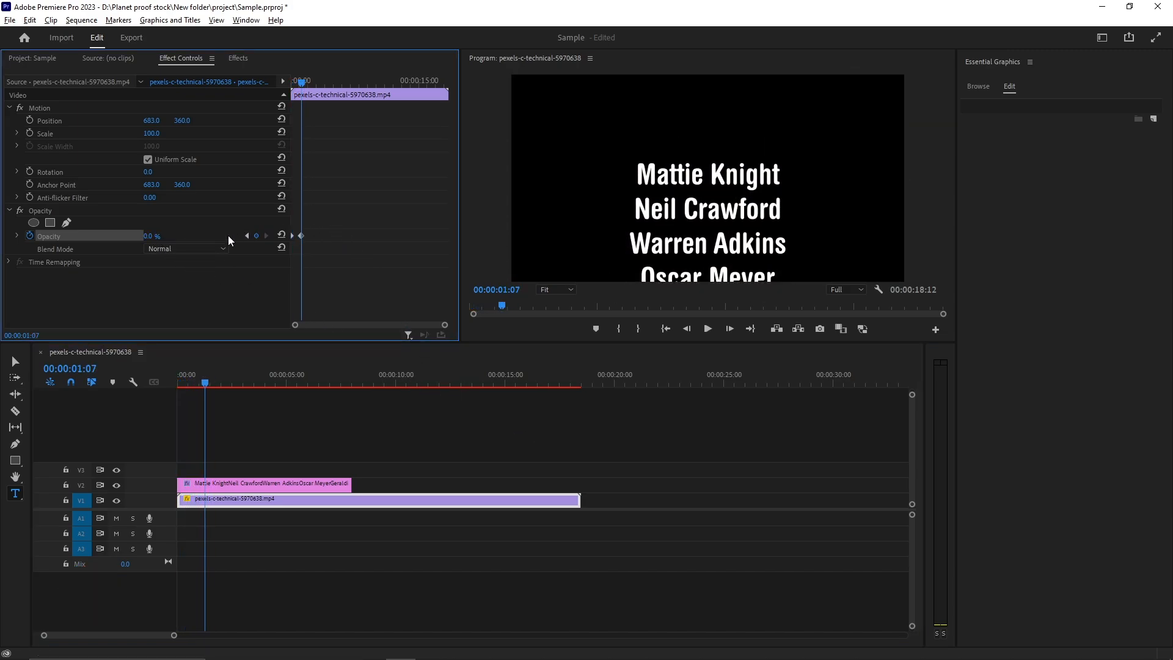
{"action": "left_click_drag", "start_coordinate": [148, 236], "coordinate": [171, 237]}
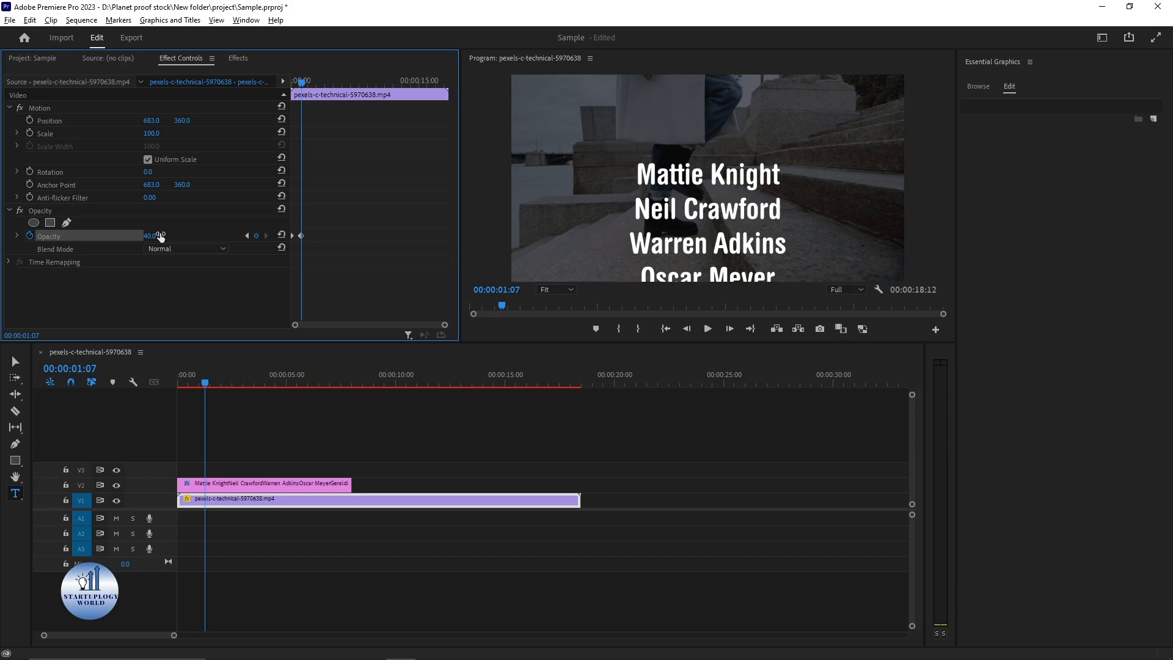
{"action": "left_click_drag", "start_coordinate": [195, 378], "coordinate": [152, 380]}
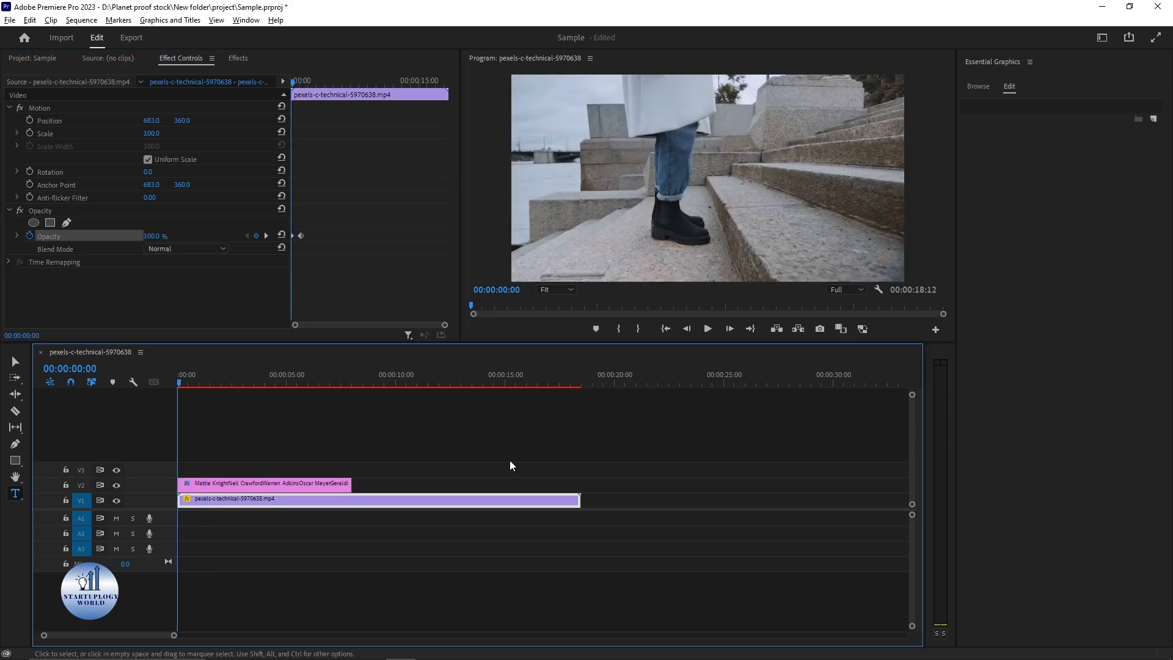
{"action": "key", "text": "space"}
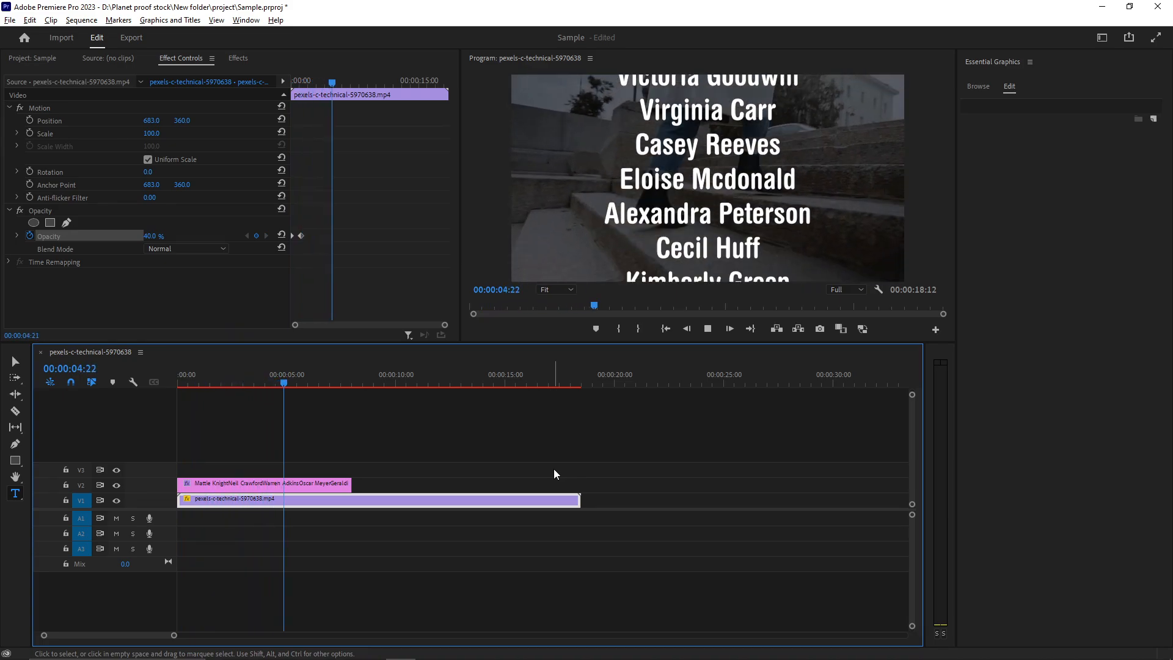
{"action": "key", "text": "space"}
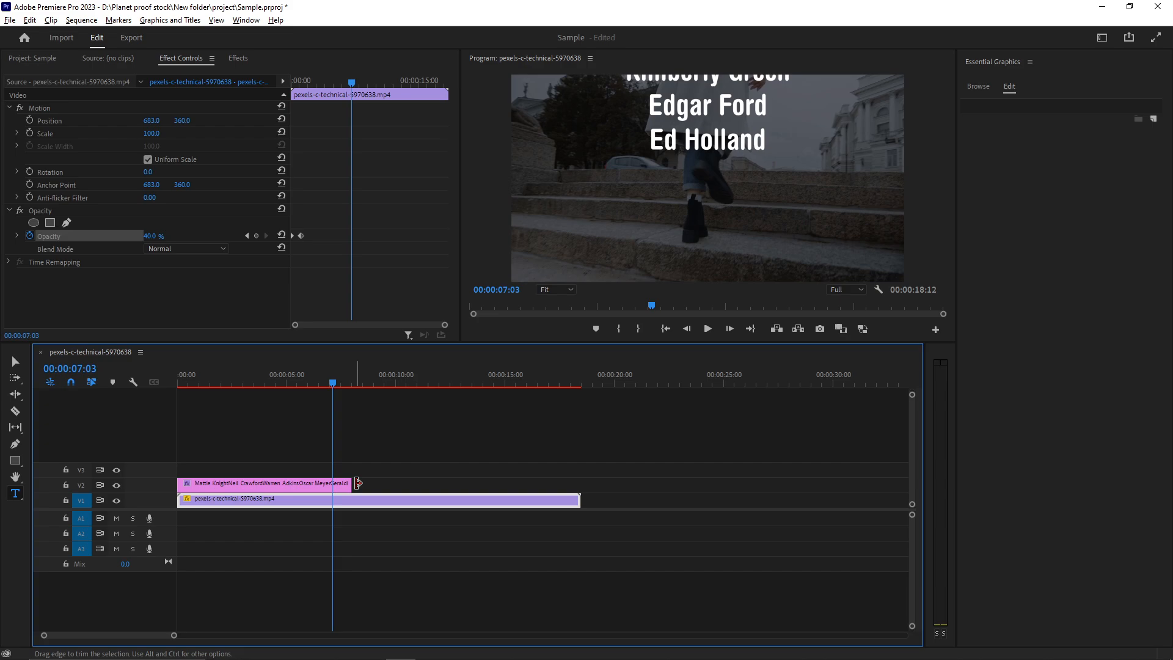
Try the names graphic at about 14 seconds long, shorten it to about 4.5 seconds, and play the roll from the start.
{"action": "left_click_drag", "start_coordinate": [358, 483], "coordinate": [479, 482]}
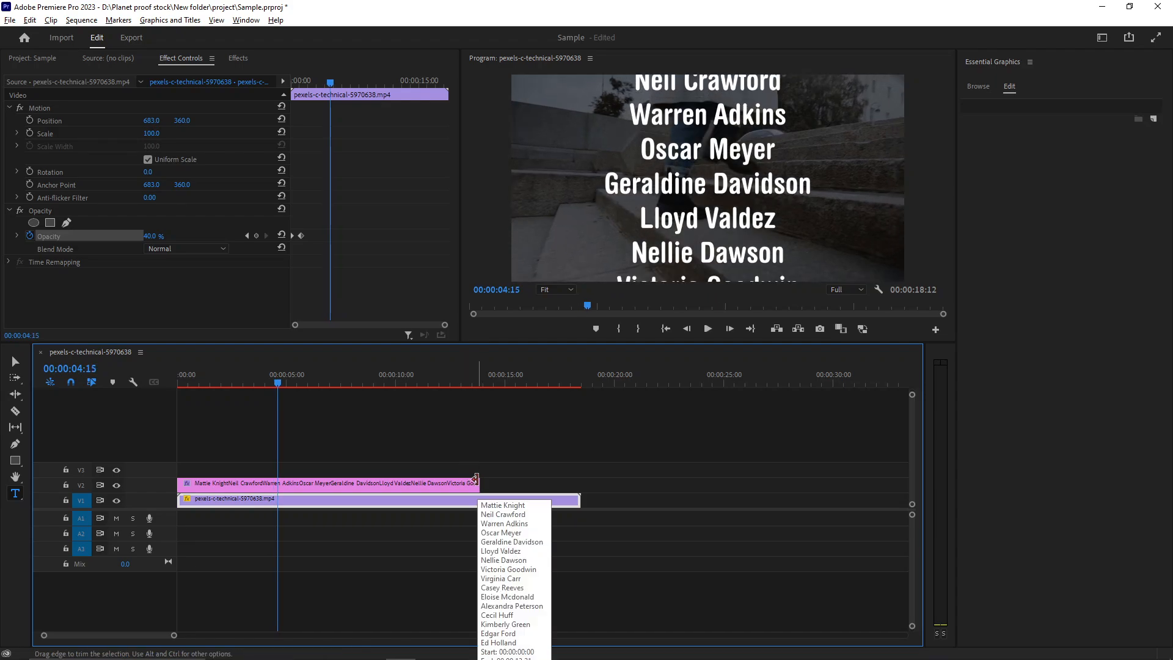
{"action": "left_click_drag", "start_coordinate": [475, 478], "coordinate": [276, 478]}
{"action": "left_click_drag", "start_coordinate": [248, 379], "coordinate": [174, 380]}
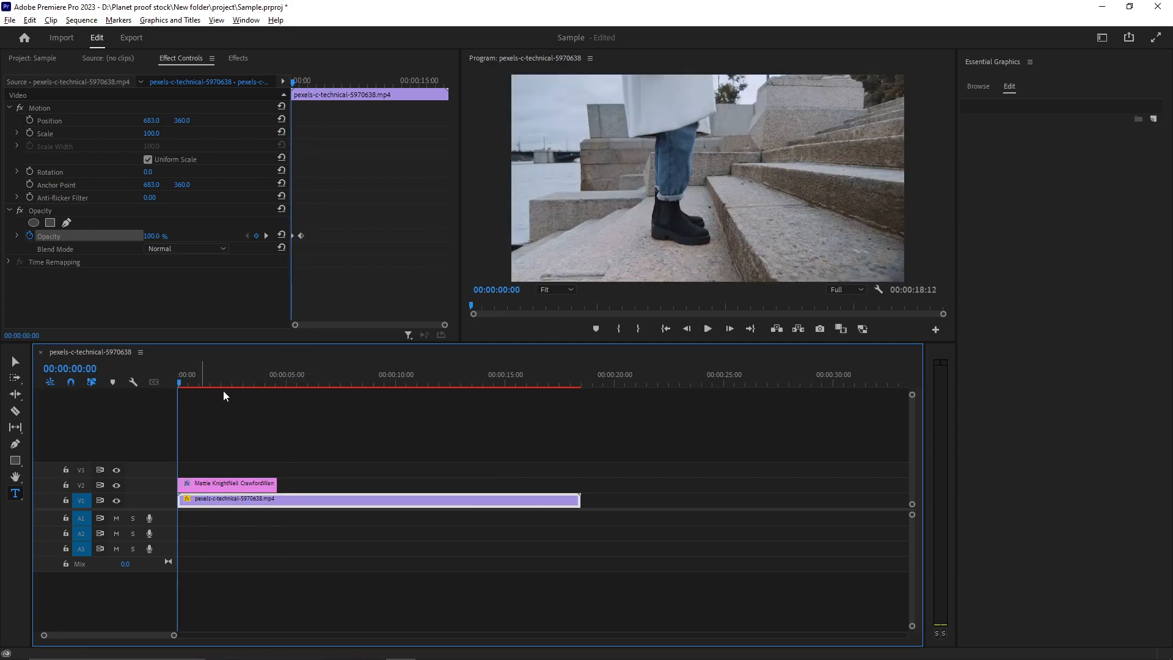
{"action": "key", "text": "space"}
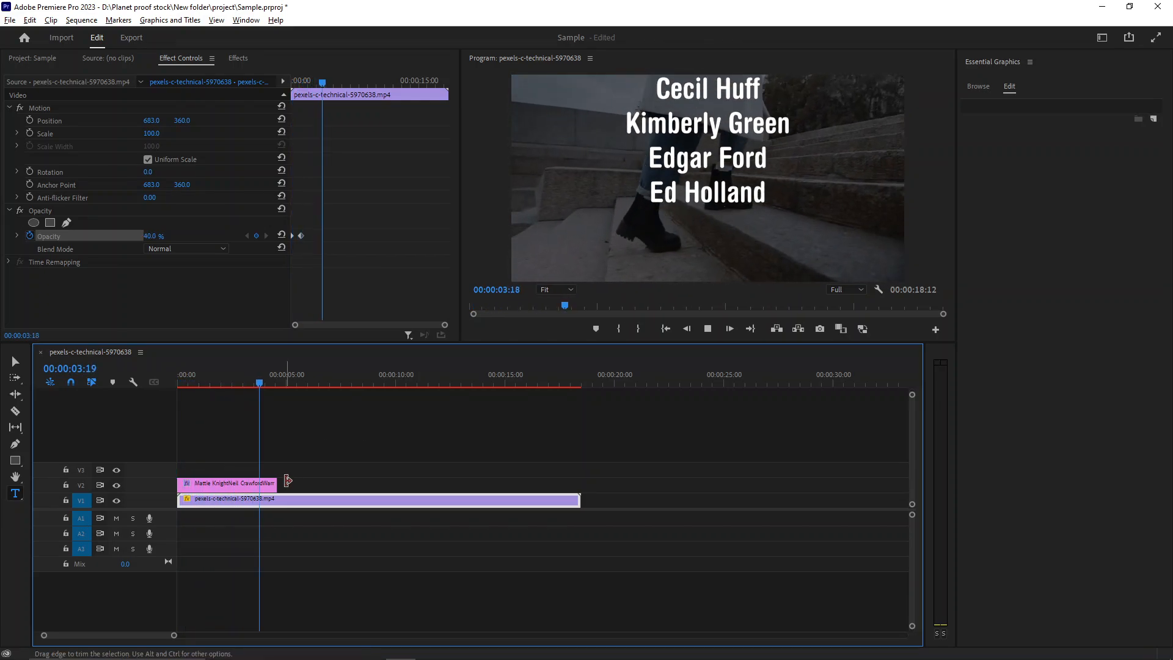
{"action": "key", "text": "space"}
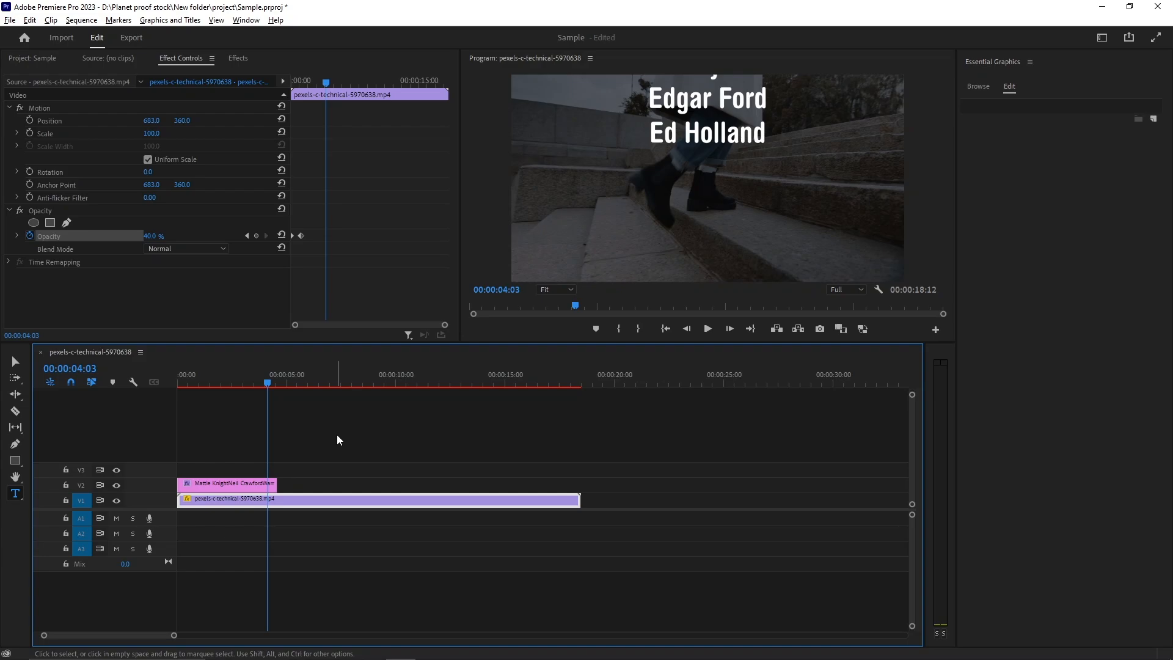